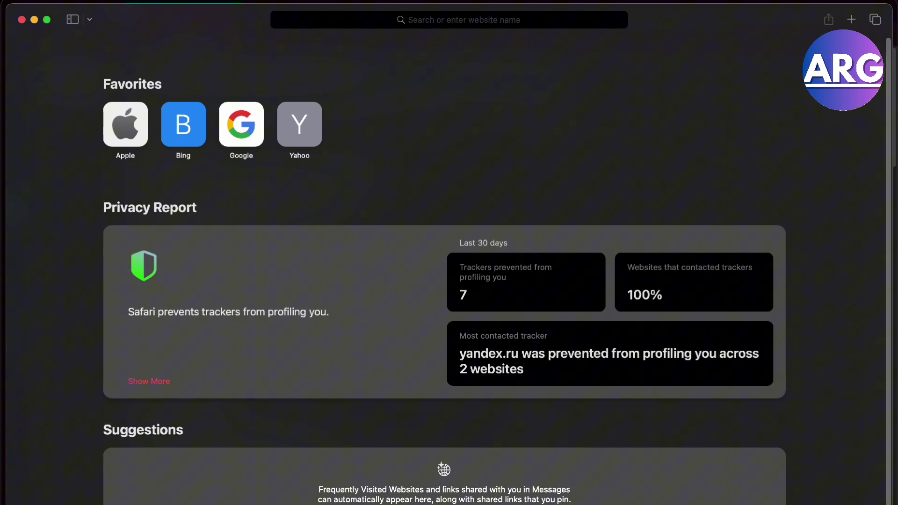
Open Safari's application menu from the menu bar.
left_click(63, 1)
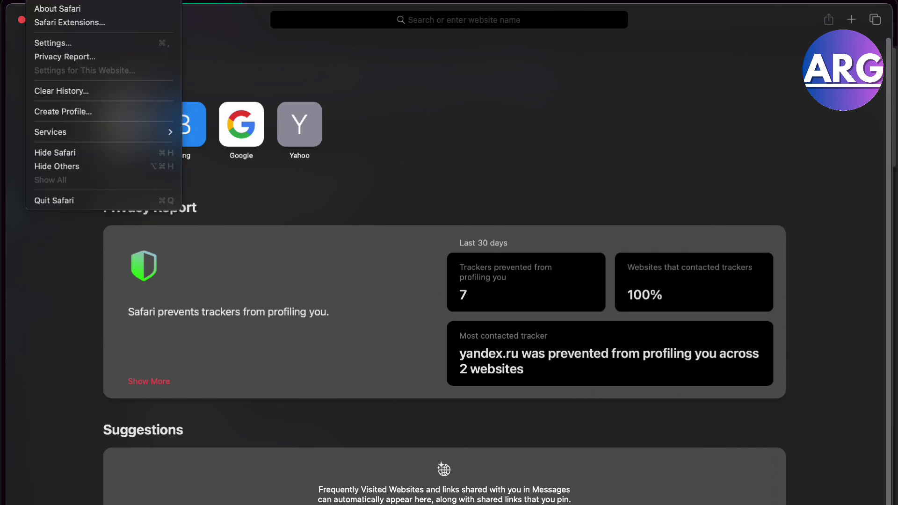
In Safari Settings Privacy, turn Prevent cross-site tracking off and back on, leaving it enabled.
left_click(73, 44)
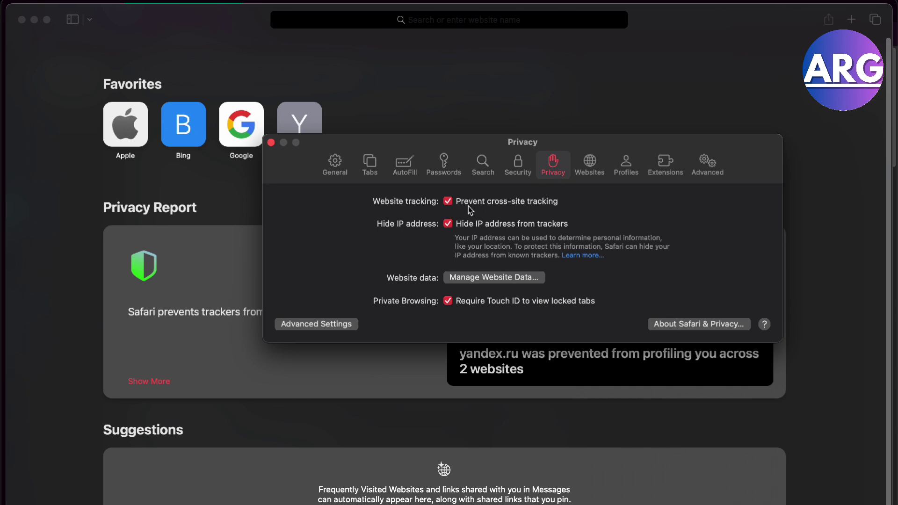
left_click(448, 201)
left_click(536, 203)
Toggle Enable JavaScript on the Security tab so it stays enabled, then return to Privacy.
left_click(517, 176)
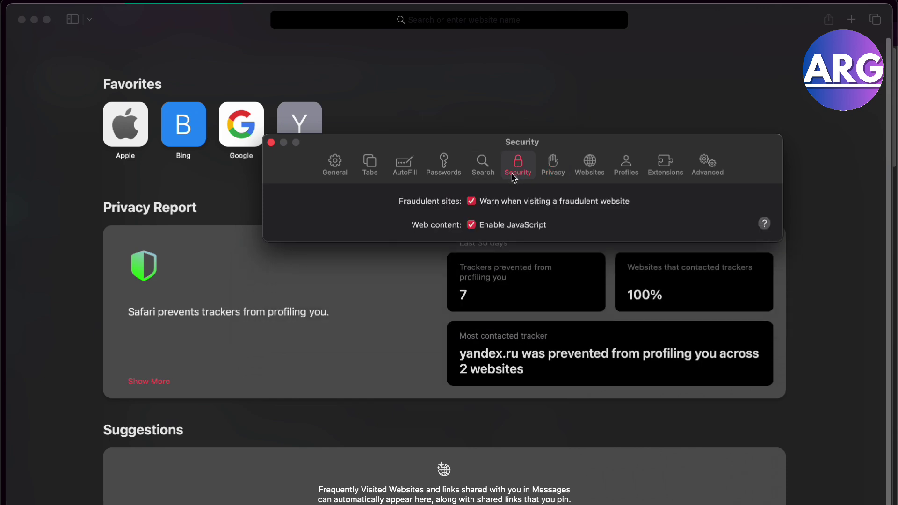
left_click(471, 225)
left_click(553, 165)
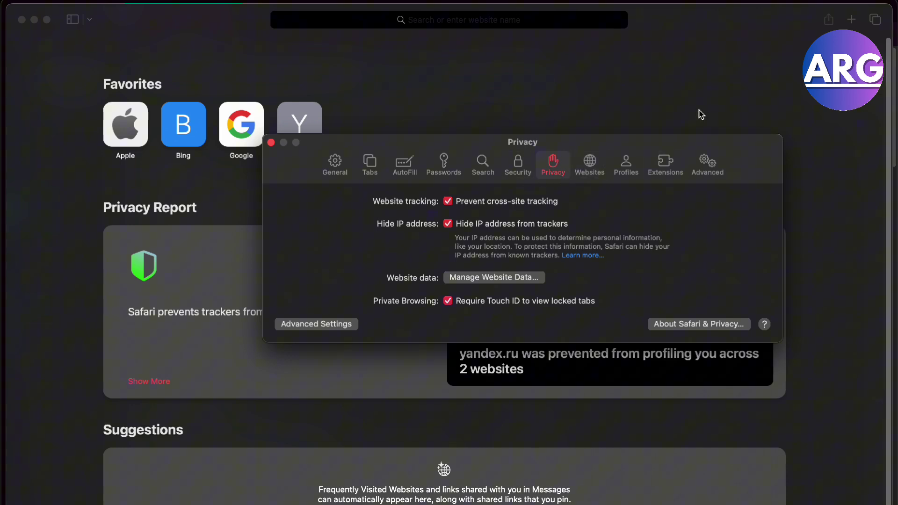
left_click(271, 144)
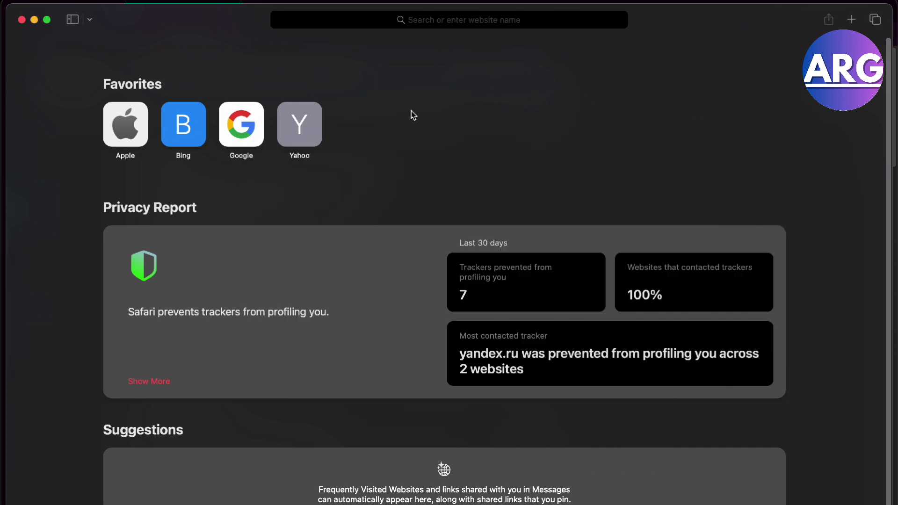
left_click(806, 3)
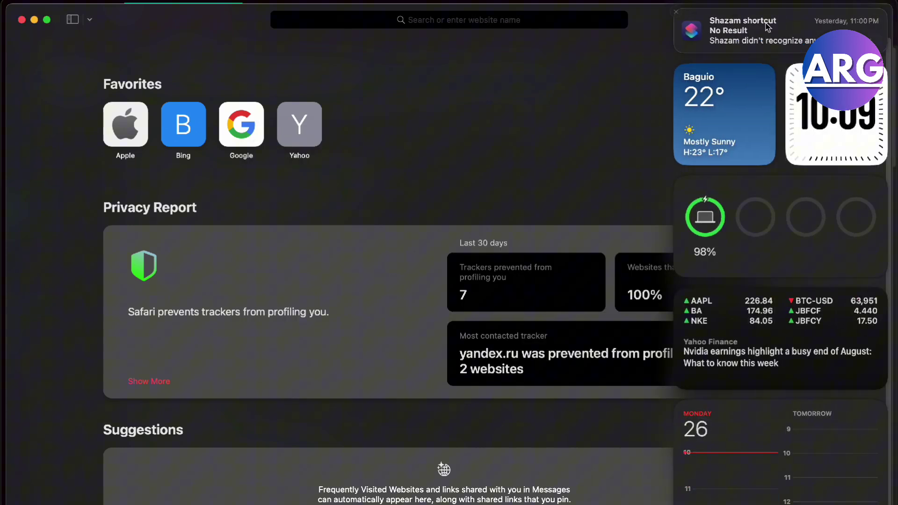
scroll(725, 436, "down", 3)
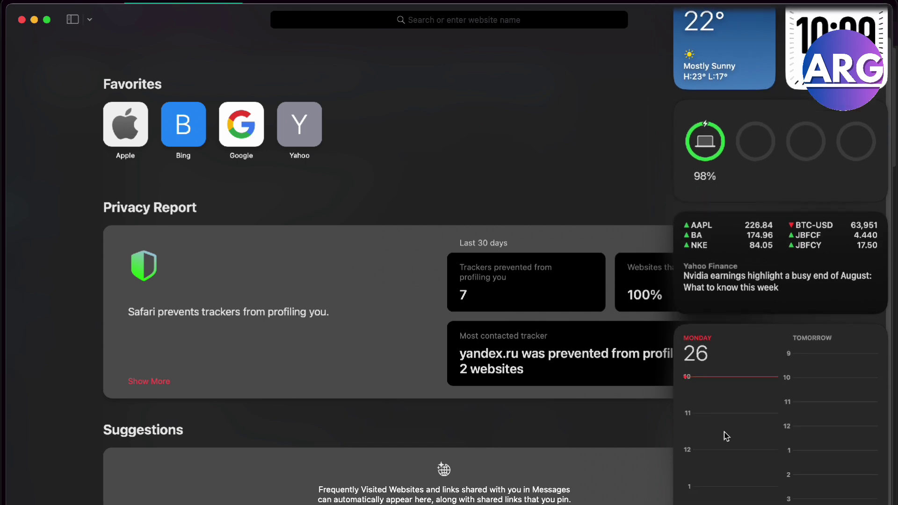
scroll(726, 436, "down", 1)
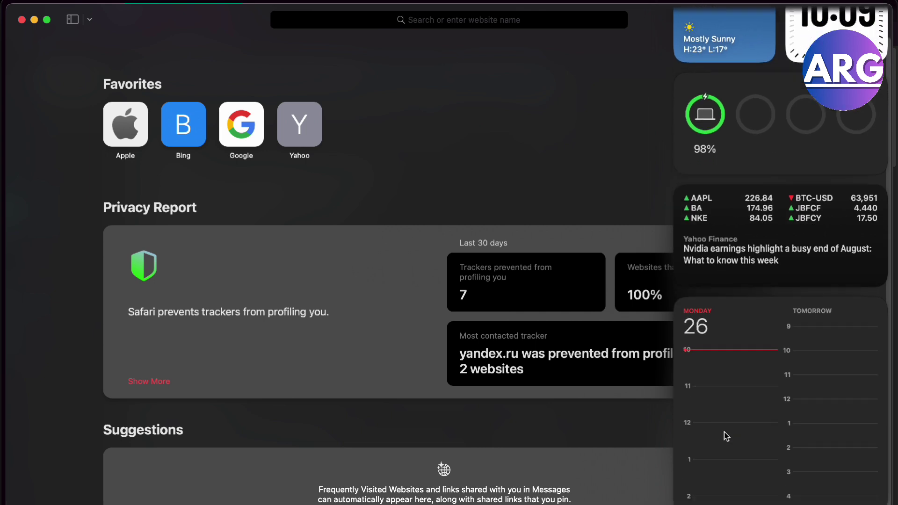
left_click(594, 196)
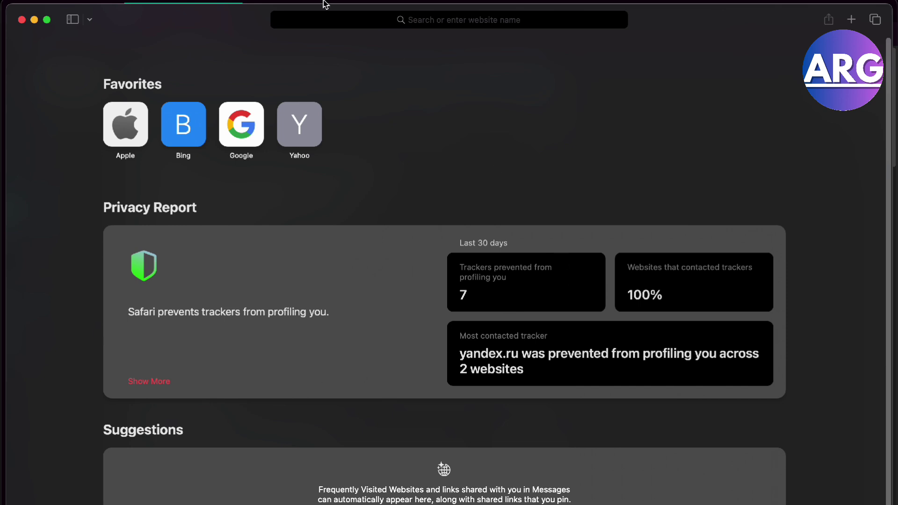
Show the personalized search suggestions notice in the address bar, then glance at Apple menu's Restart option.
left_click(371, 25)
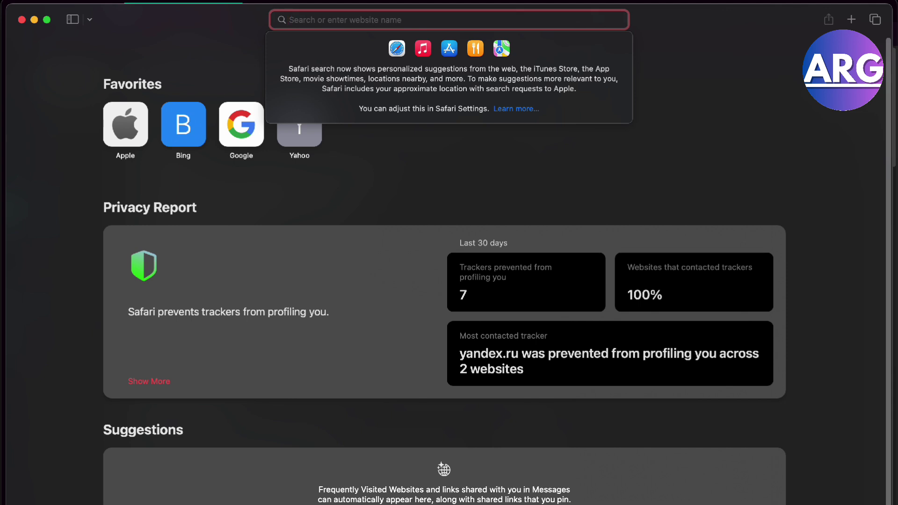
left_click(14, 0)
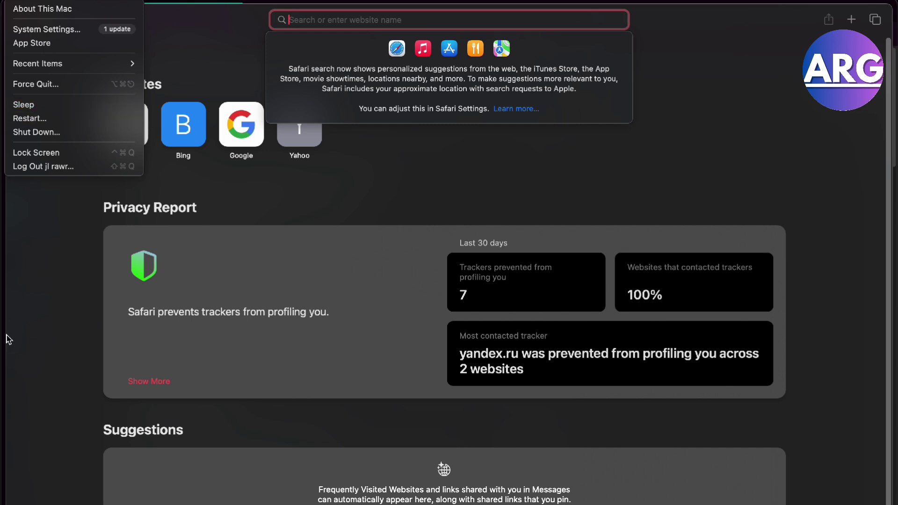
left_click(21, 339)
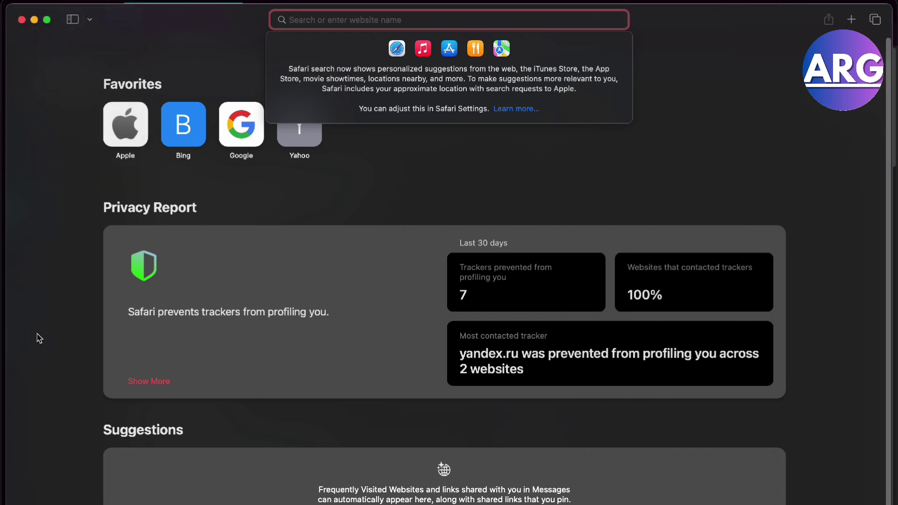